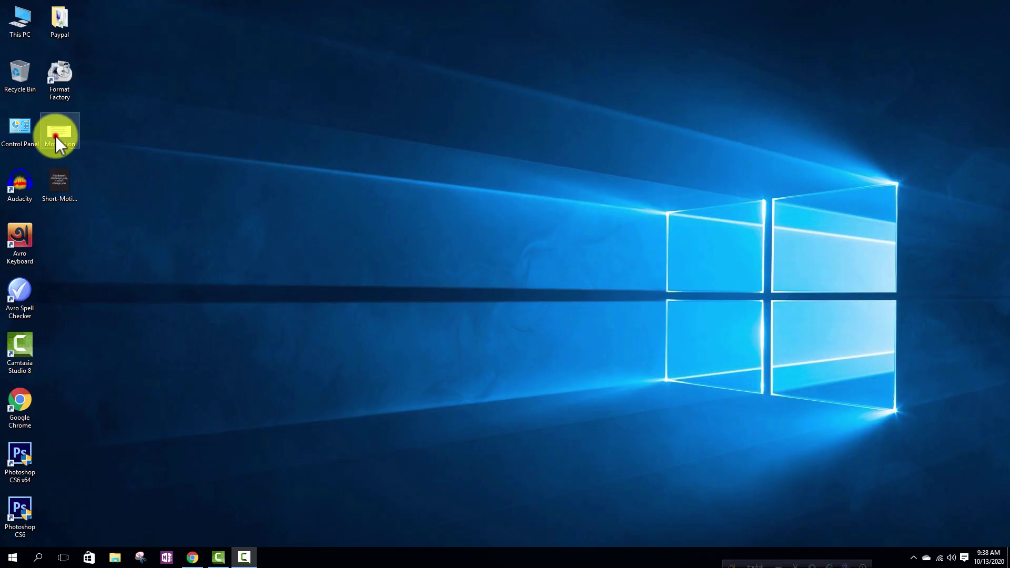
{"action": "double_click", "coordinate": [55, 136]}
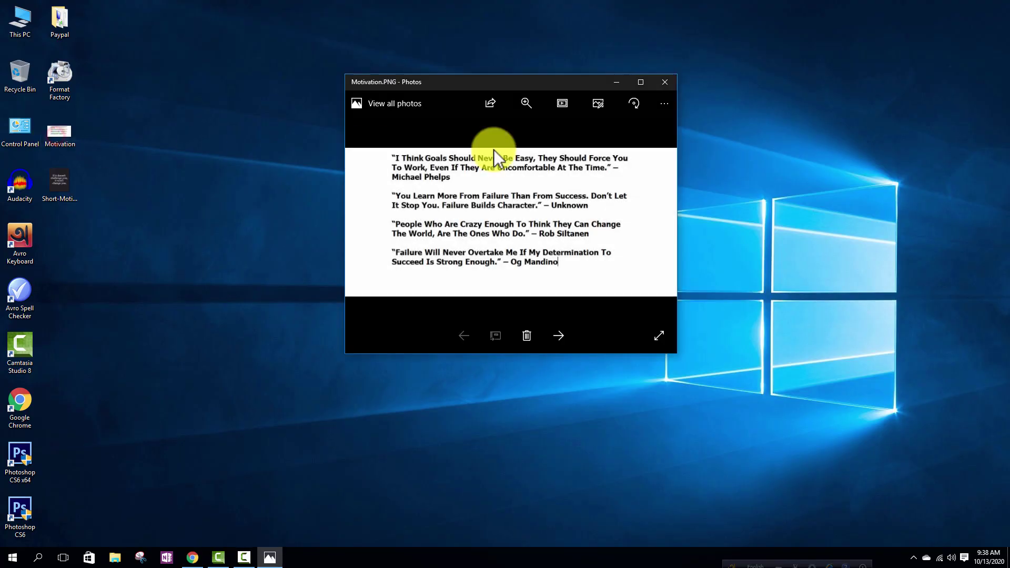
{"action": "left_click", "coordinate": [553, 335]}
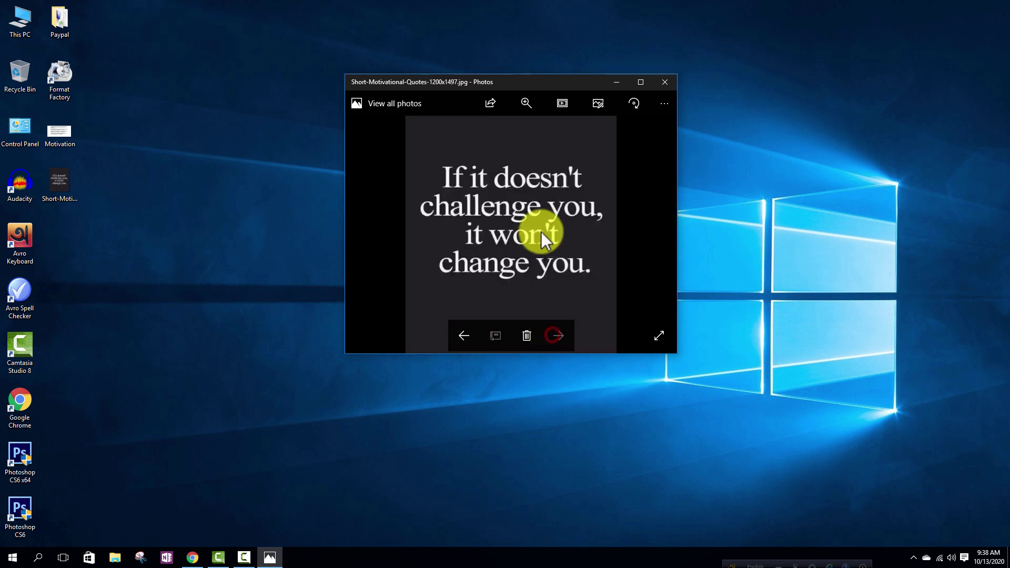
{"action": "left_click", "coordinate": [666, 82]}
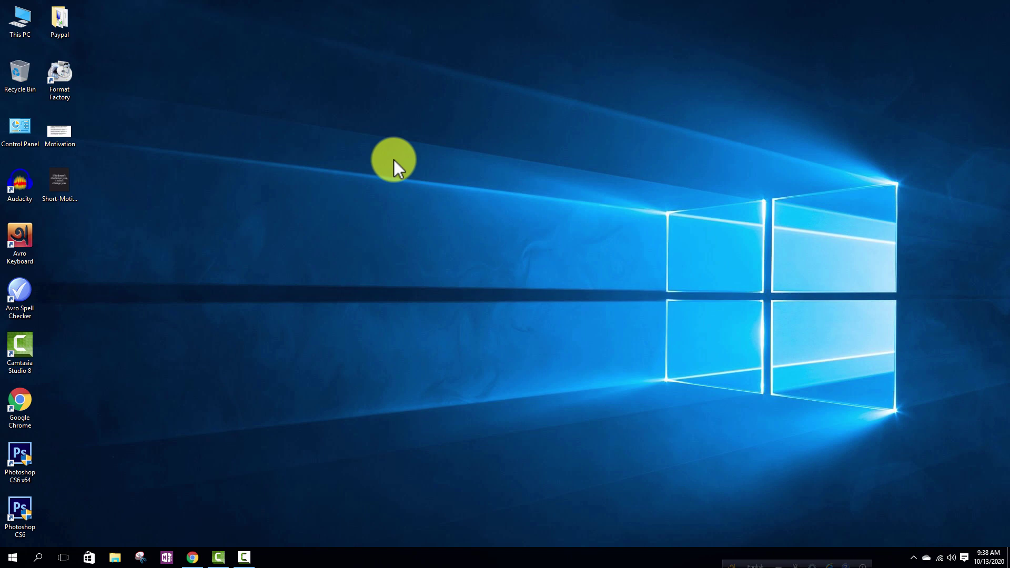
Step: Search Google in Chrome for 'image to text converter' and go to the onlineocr.net result
{"action": "left_click", "coordinate": [192, 557]}
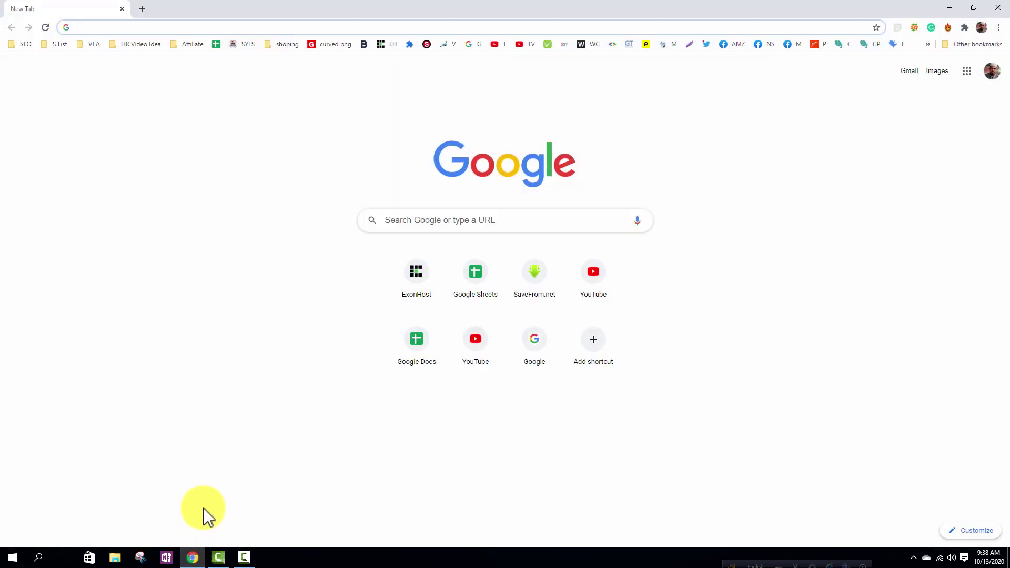
{"action": "left_click", "coordinate": [231, 27]}
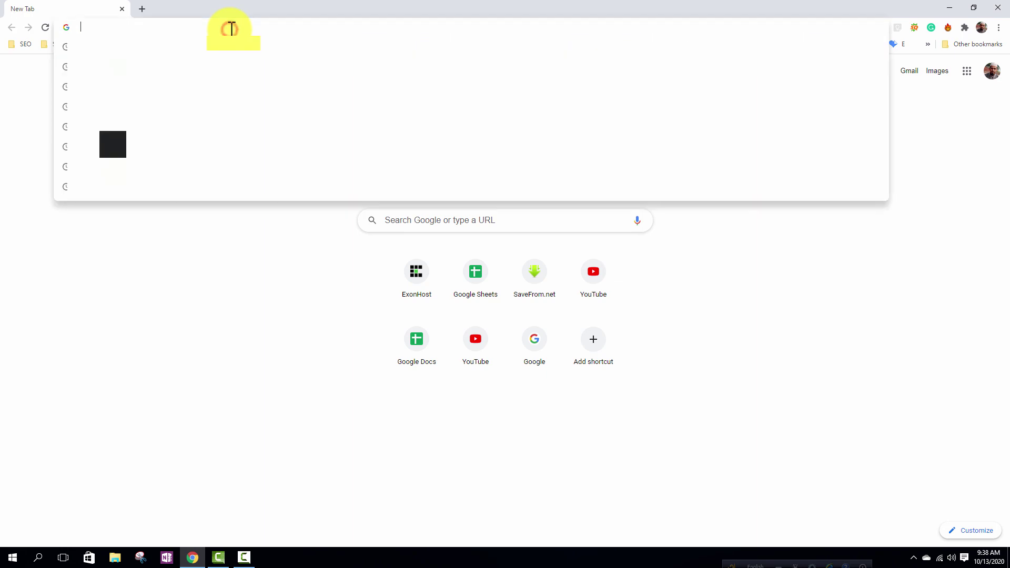
{"action": "type", "text": "im"}
{"action": "type", "text": "age to "}
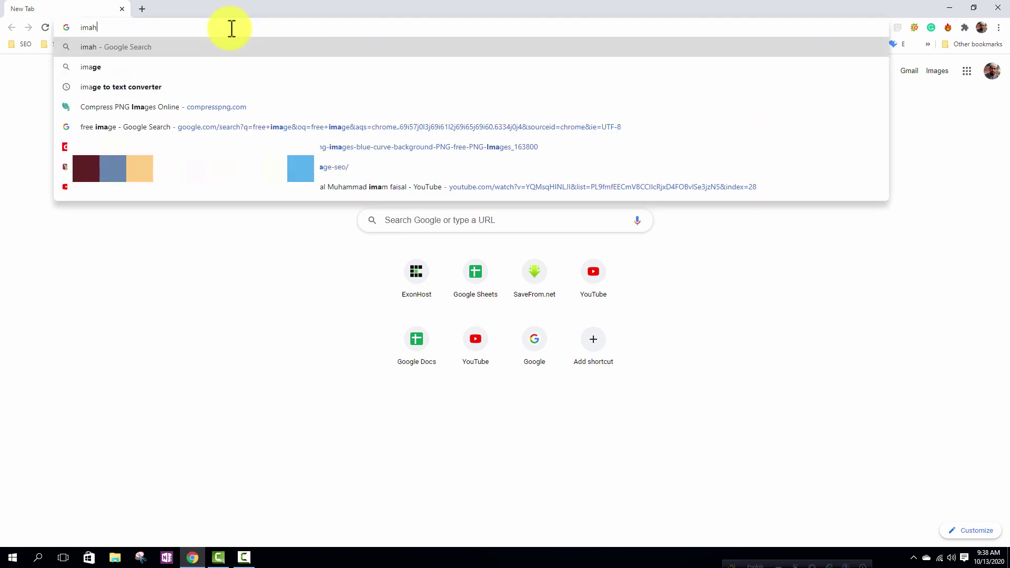
{"action": "type", "text": "text conv"}
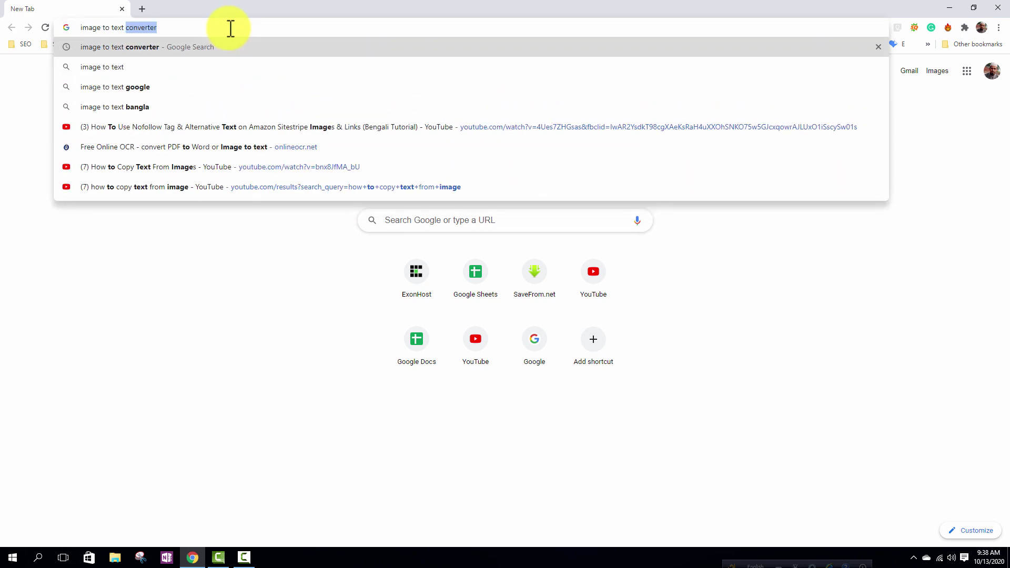
{"action": "type", "text": "erter"}
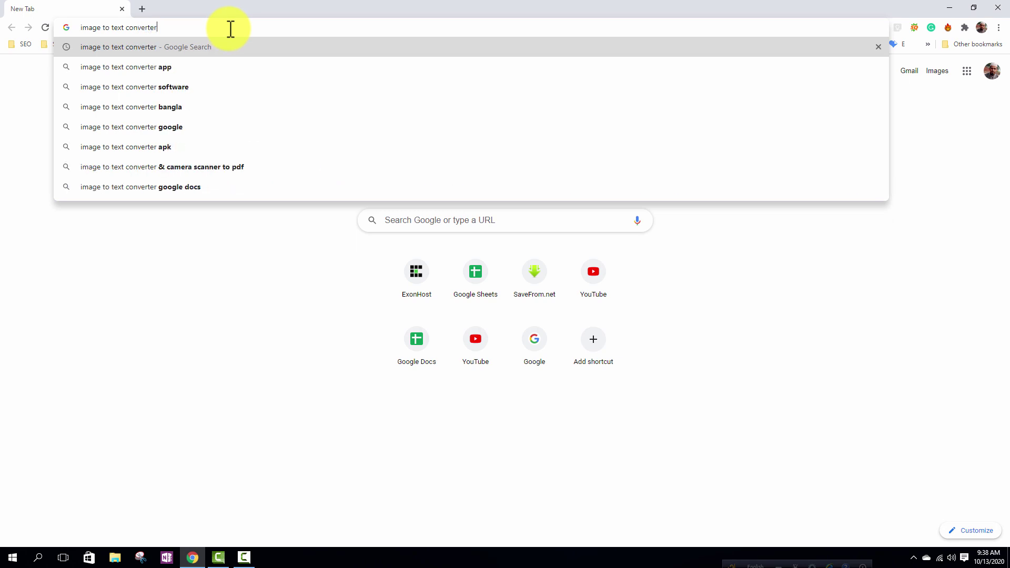
{"action": "key", "text": "Return"}
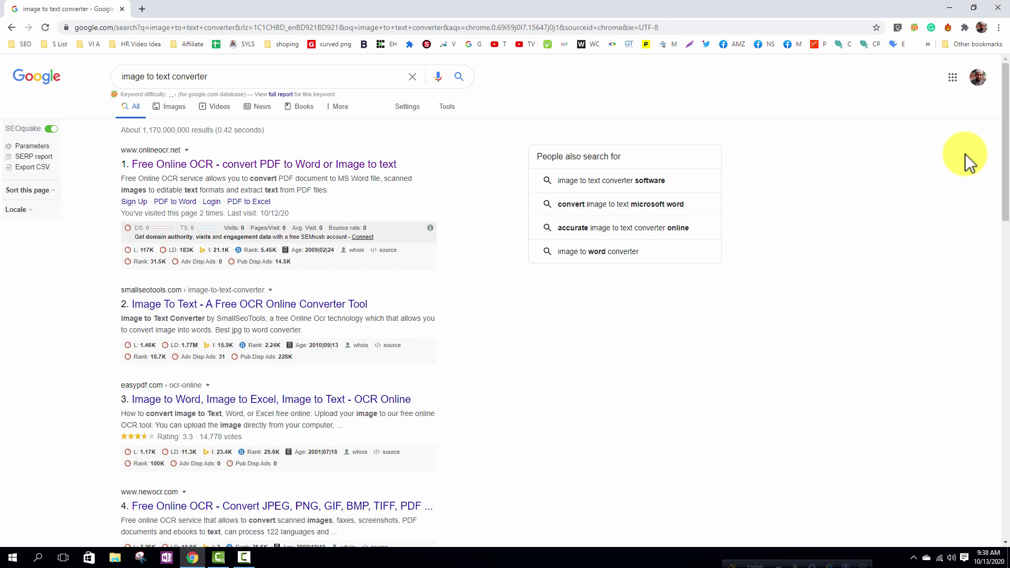
{"action": "mouse_move", "coordinate": [1005, 142]}
{"action": "left_mouse_down"}
{"action": "mouse_move", "coordinate": [1004, 401]}
{"action": "mouse_move", "coordinate": [1002, 127]}
{"action": "left_mouse_up"}
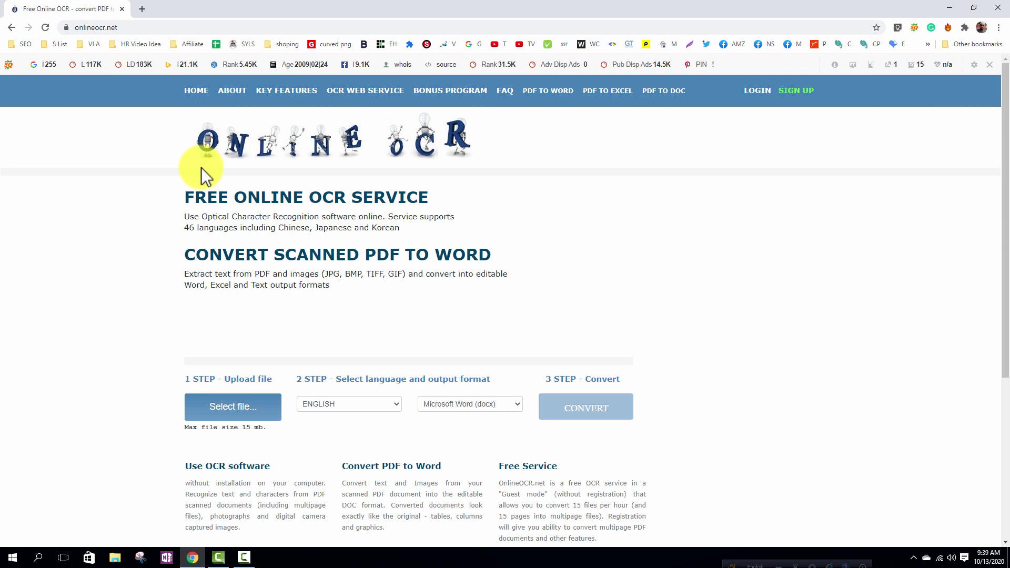
Step: Upload Short-Motivational-Quotes-1200x1497.jpg and pick Text Plain (txt) as the output format
{"action": "left_click", "coordinate": [233, 406]}
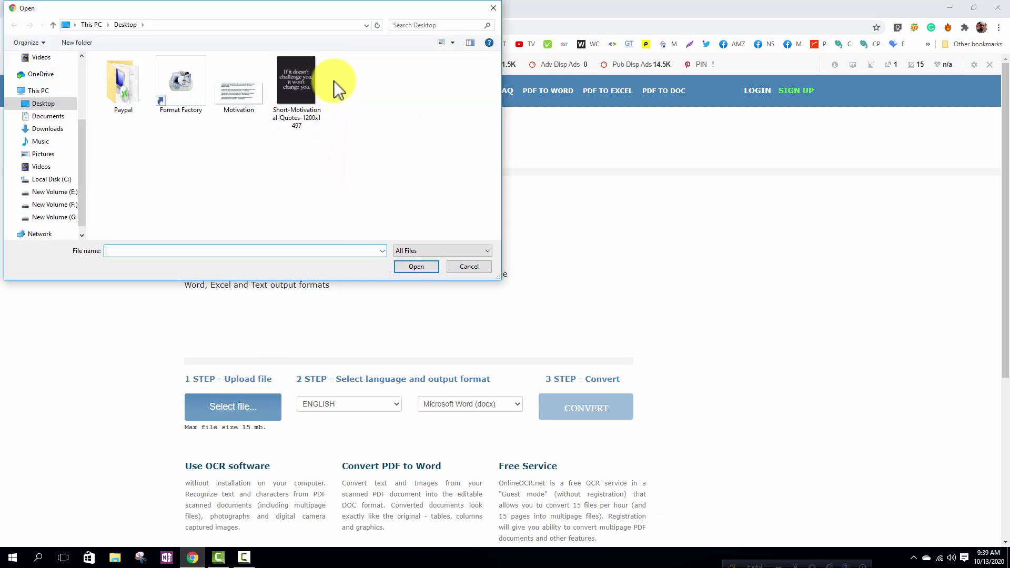
{"action": "left_click", "coordinate": [289, 89]}
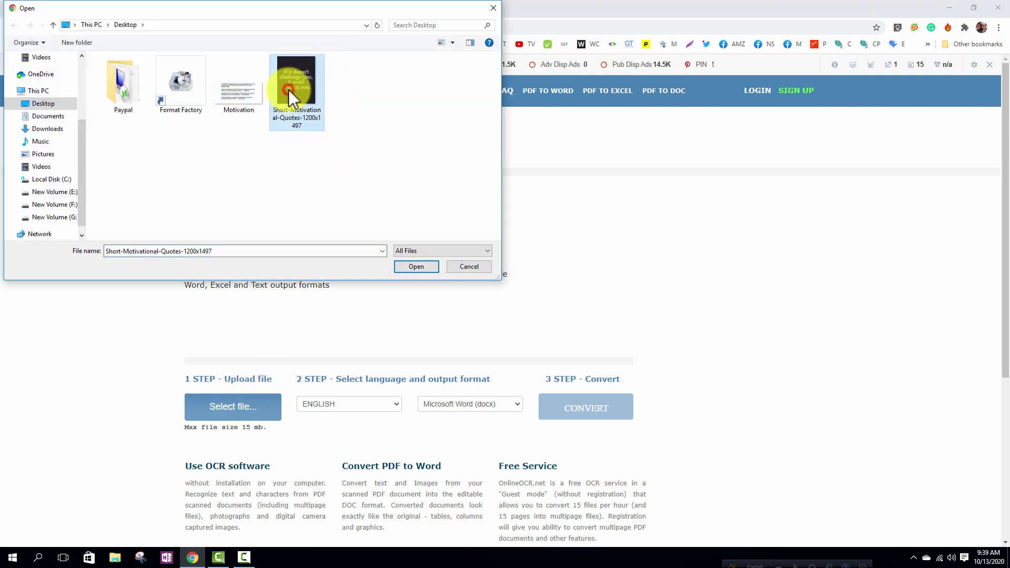
{"action": "left_click", "coordinate": [416, 267]}
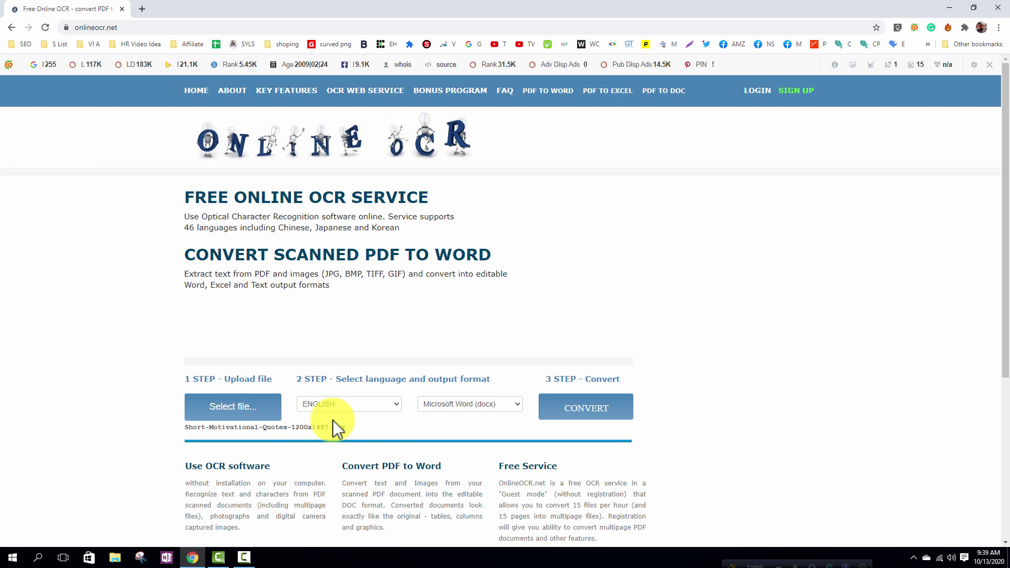
{"action": "left_click", "coordinate": [471, 405]}
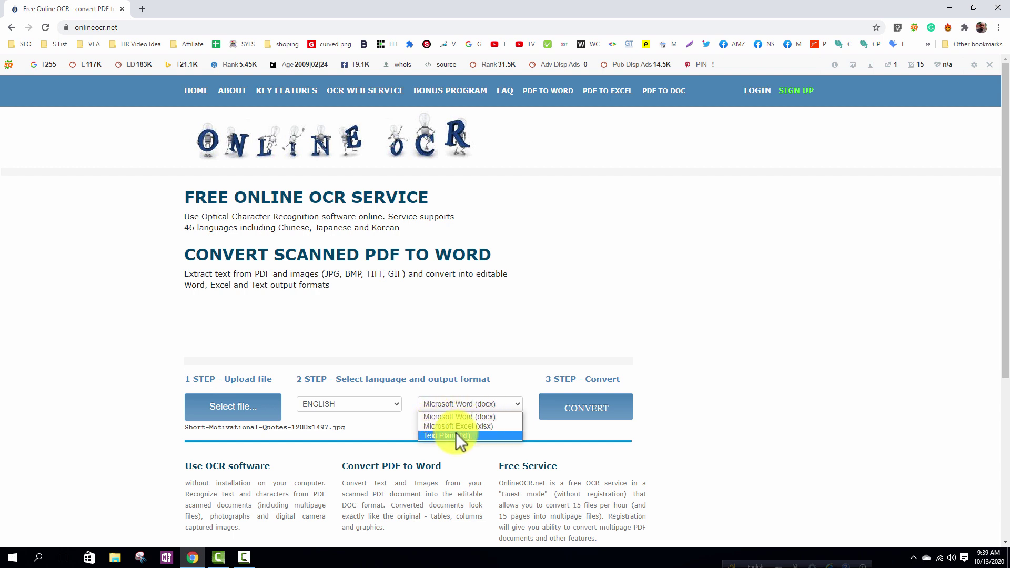
{"action": "left_click", "coordinate": [432, 437]}
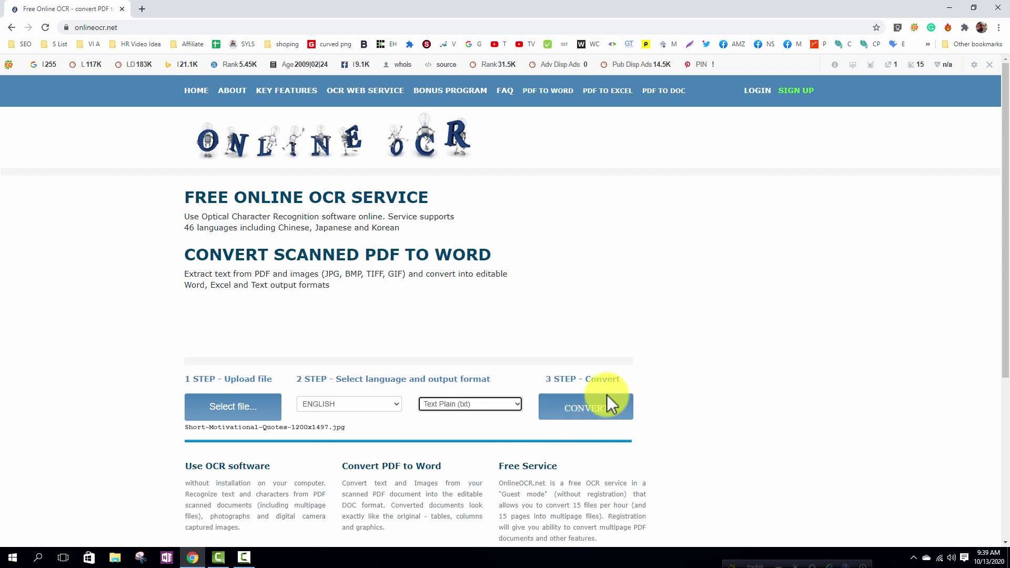
Step: Run CONVERT and copy the output 'If it doesn't challenge you, it won't change you.'
{"action": "left_click", "coordinate": [584, 414]}
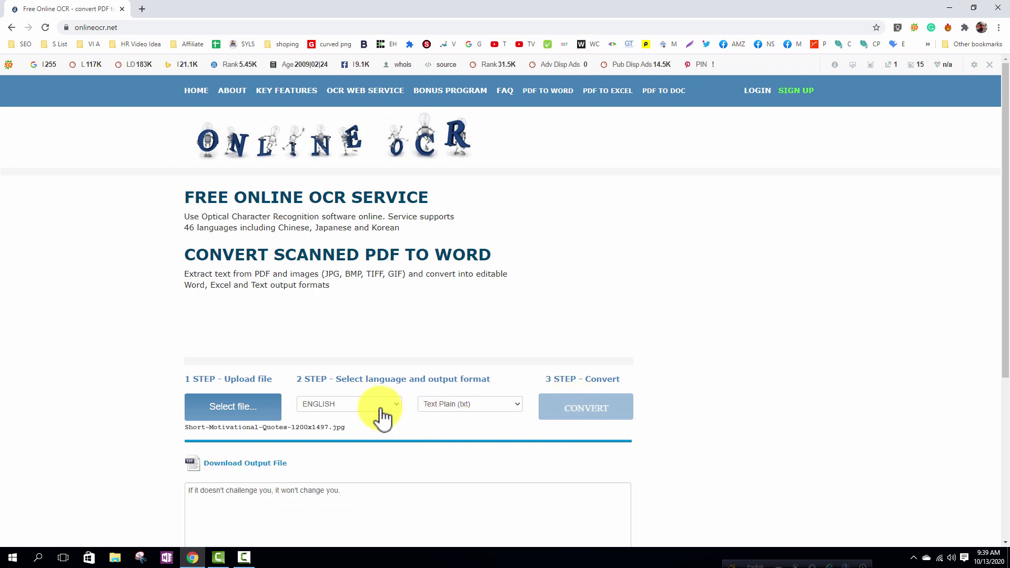
{"action": "scroll", "coordinate": [383, 417], "scroll_direction": "down", "scroll_amount": 3}
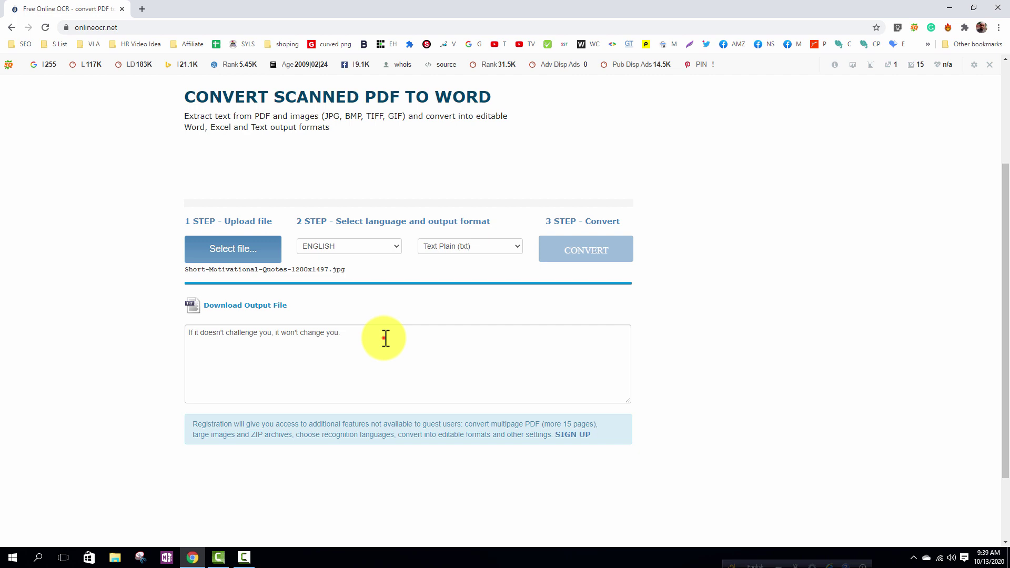
{"action": "left_click_drag", "start_coordinate": [385, 338], "coordinate": [189, 333]}
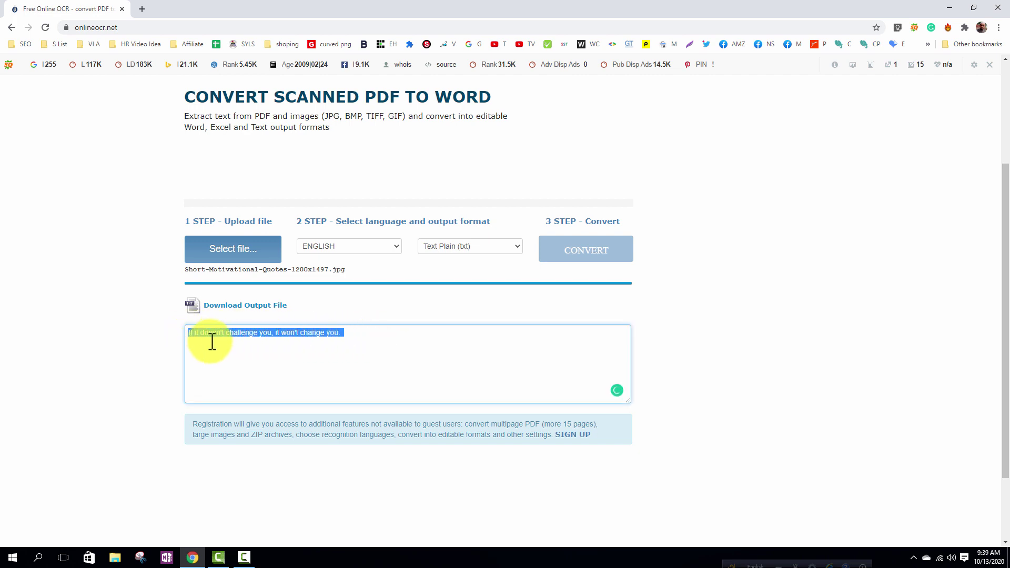
{"action": "right_click", "coordinate": [254, 333]}
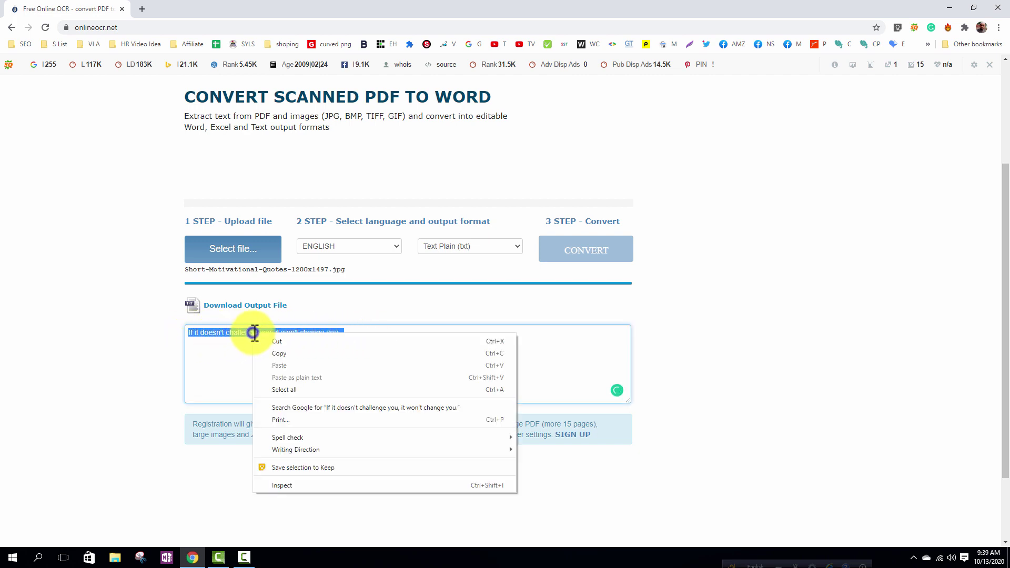
{"action": "left_click", "coordinate": [286, 353]}
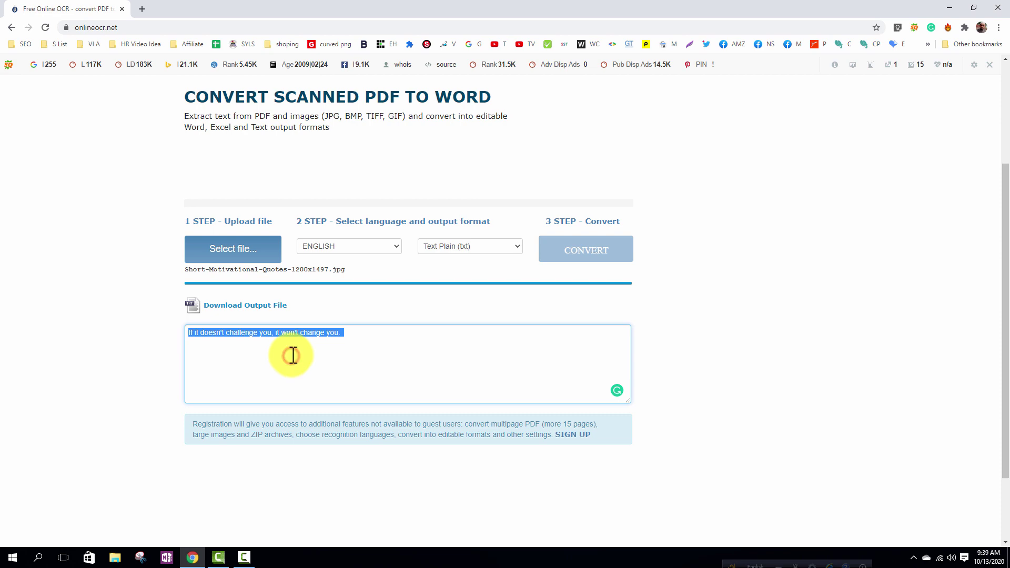
{"action": "left_click", "coordinate": [408, 337]}
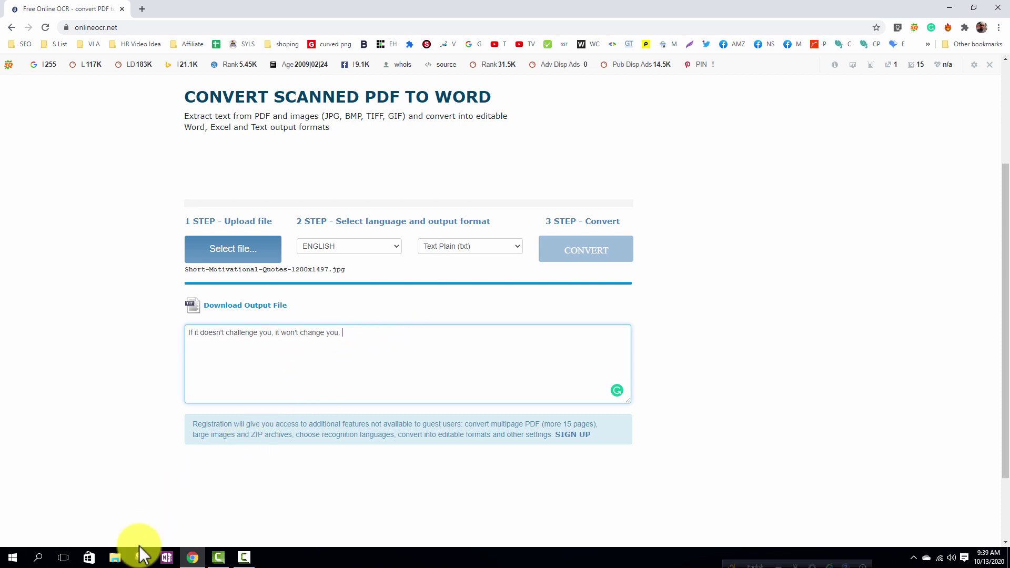
Step: Open the Short-Motivational-Quotes image from the Desktop folder in Photos
{"action": "left_click", "coordinate": [116, 557]}
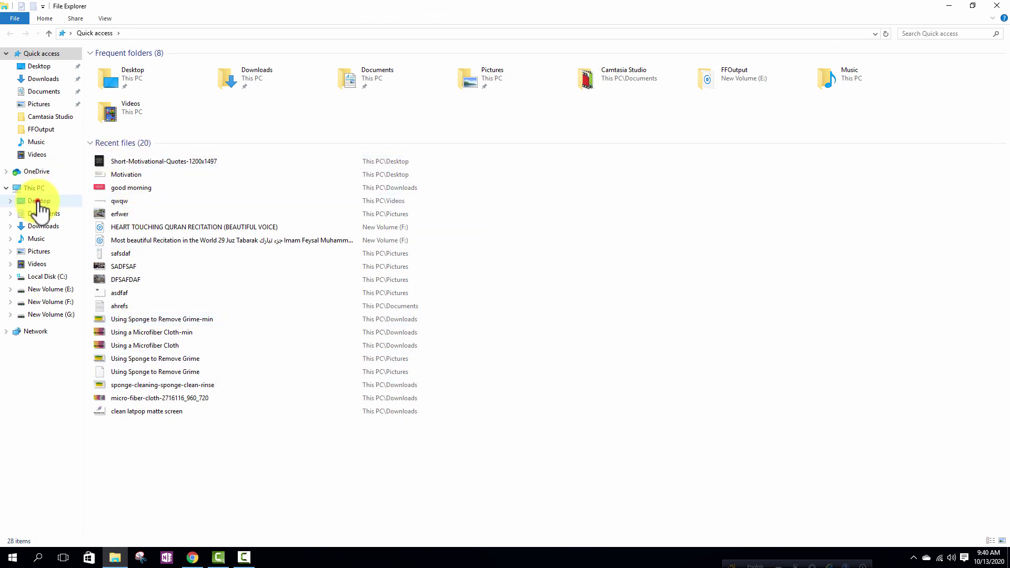
{"action": "left_click", "coordinate": [39, 202]}
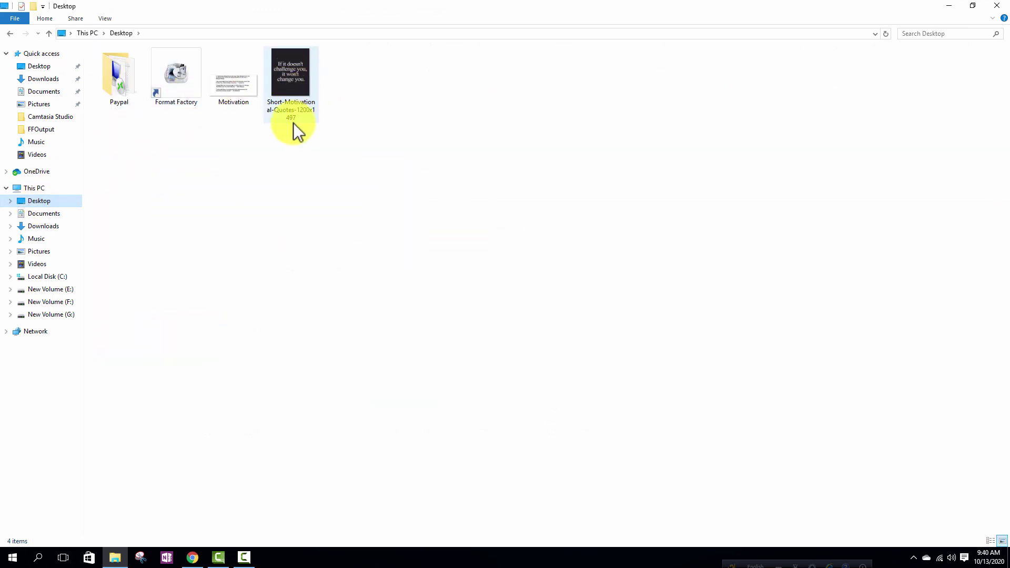
{"action": "double_click", "coordinate": [293, 90]}
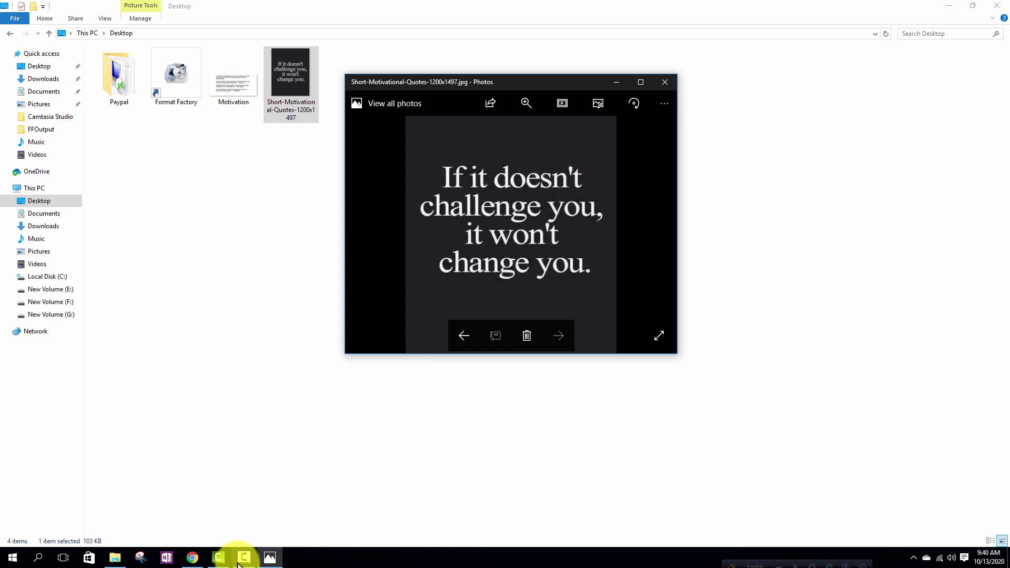
Step: Place the photo beside the OCR result to compare the text, then close Photos
{"action": "left_click", "coordinate": [194, 557]}
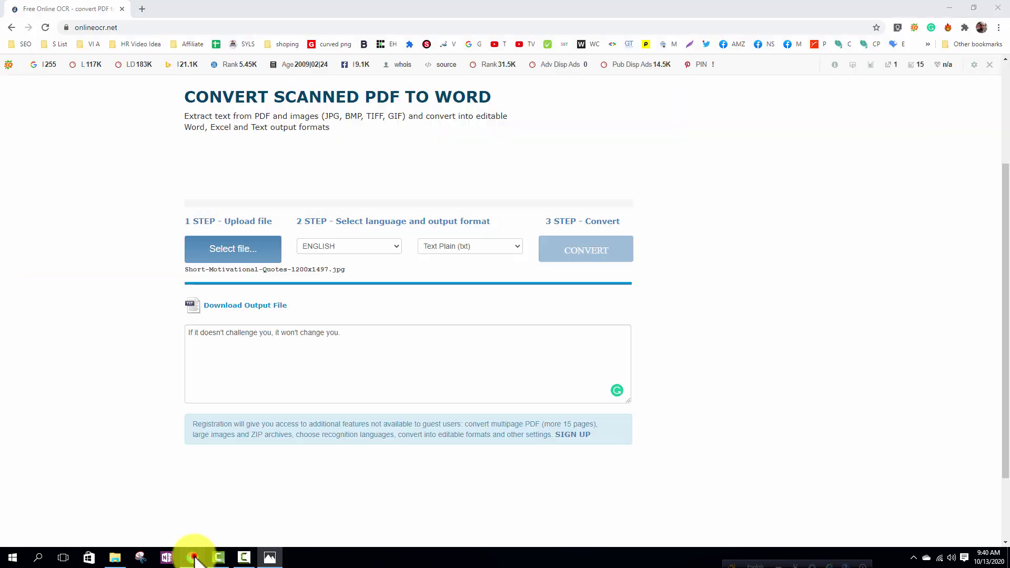
{"action": "left_click", "coordinate": [270, 558]}
{"action": "left_click_drag", "start_coordinate": [435, 83], "coordinate": [642, 174]}
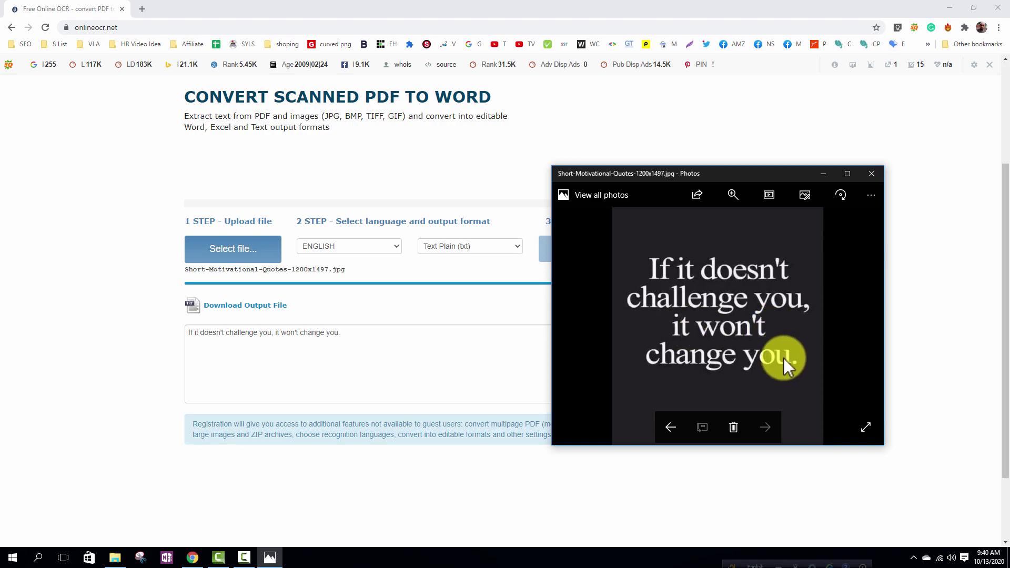
{"action": "left_click", "coordinate": [874, 173]}
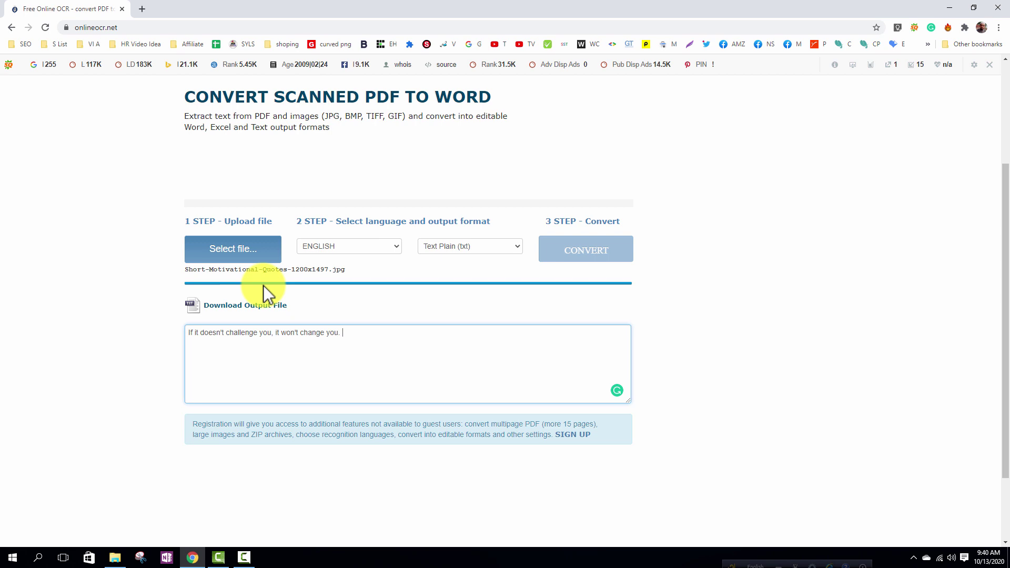
Step: Upload the Motivation.PNG image to OnlineOCR.net
{"action": "left_click", "coordinate": [230, 253]}
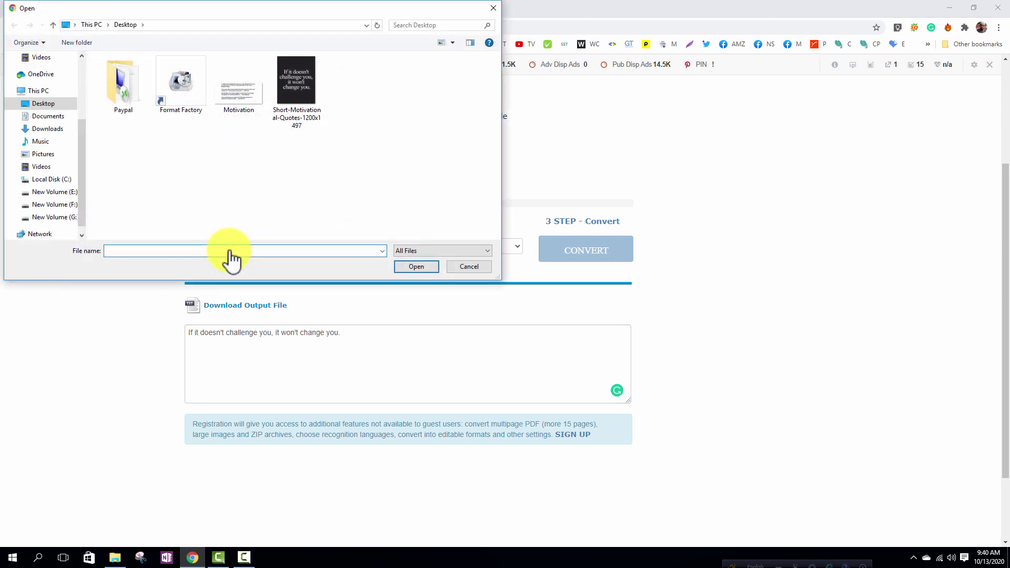
{"action": "left_click", "coordinate": [232, 96]}
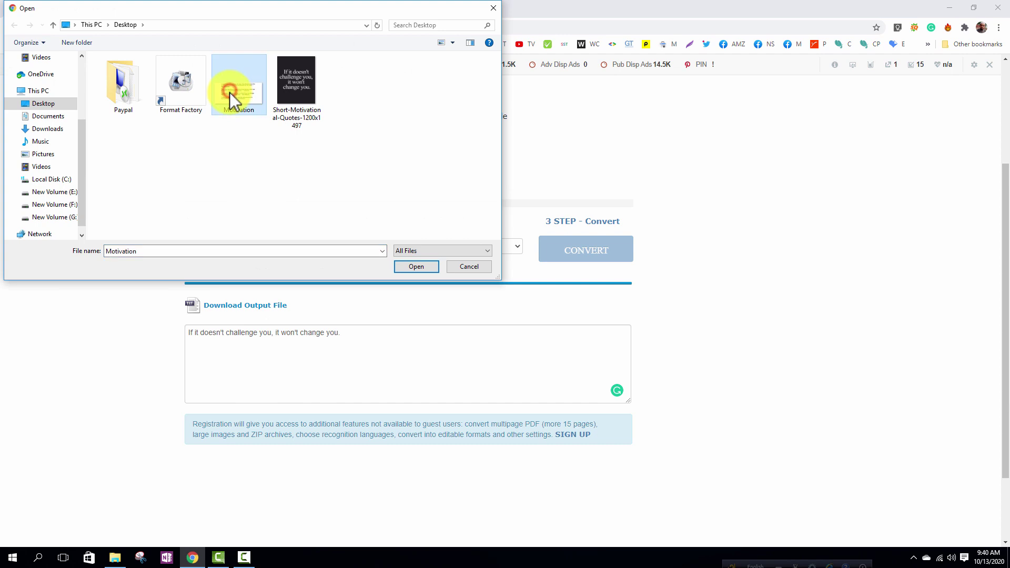
{"action": "left_click", "coordinate": [415, 267]}
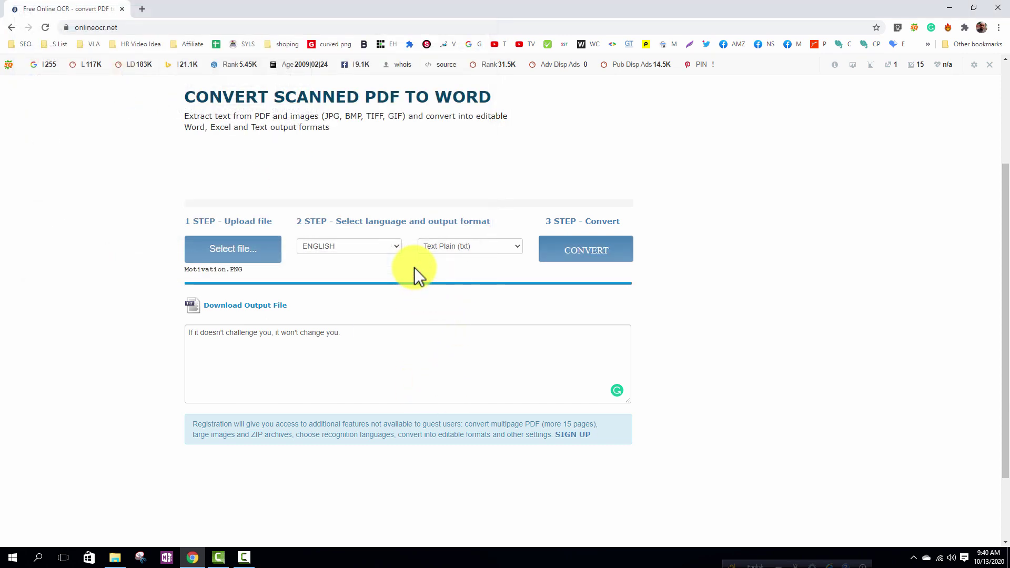
Step: Set the output format to Microsoft Word (docx) and run the conversion
{"action": "left_click", "coordinate": [470, 246]}
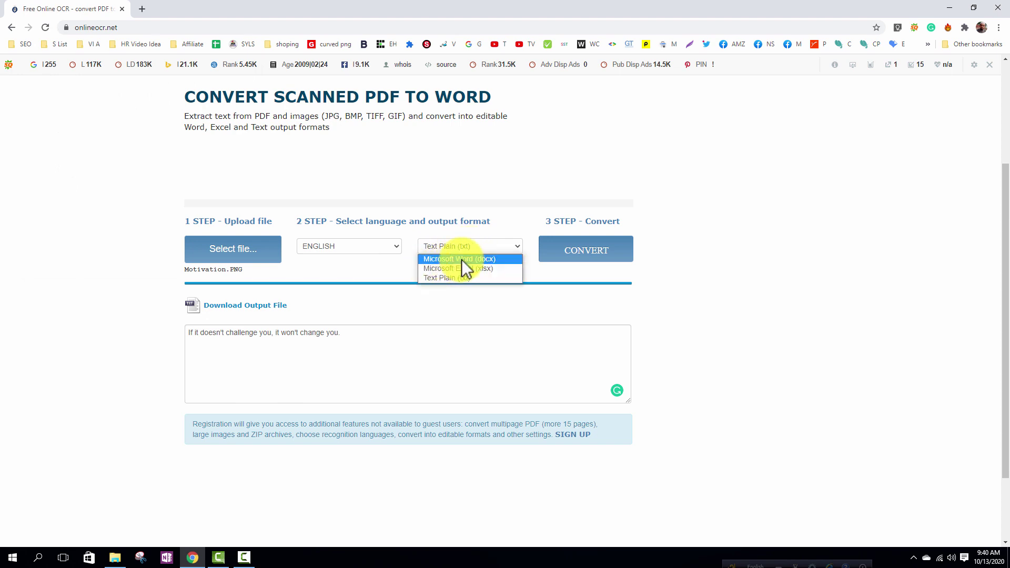
{"action": "left_click", "coordinate": [462, 260]}
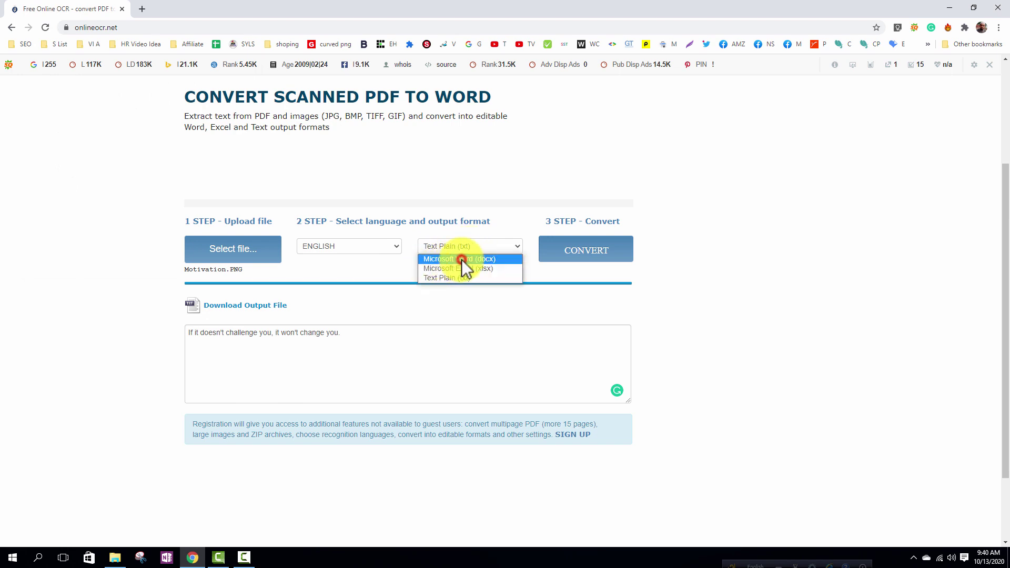
{"action": "left_click", "coordinate": [600, 257]}
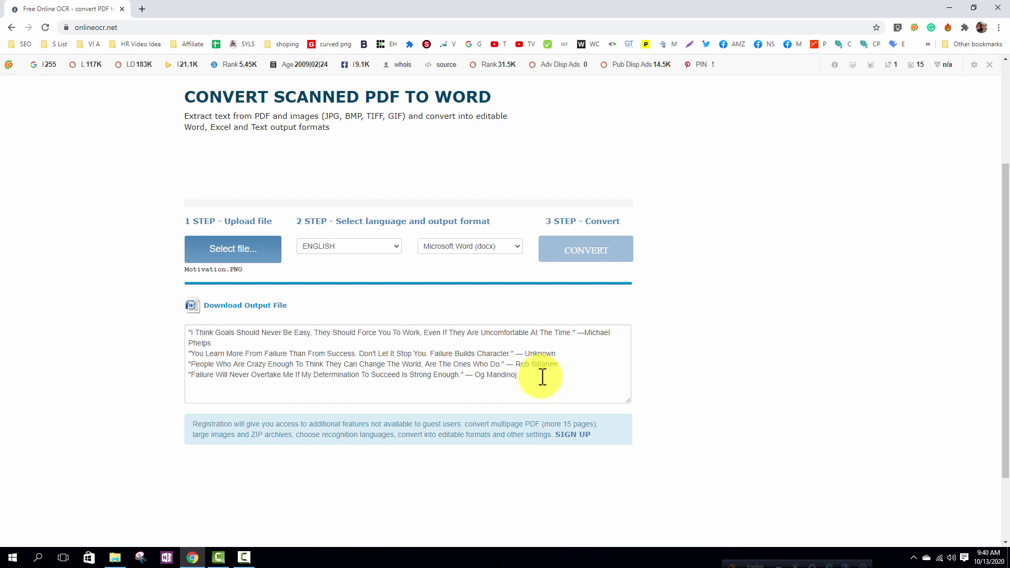
Step: Select the four recognised quotes and download the result as Motivation.docx
{"action": "left_click_drag", "start_coordinate": [531, 376], "coordinate": [176, 332]}
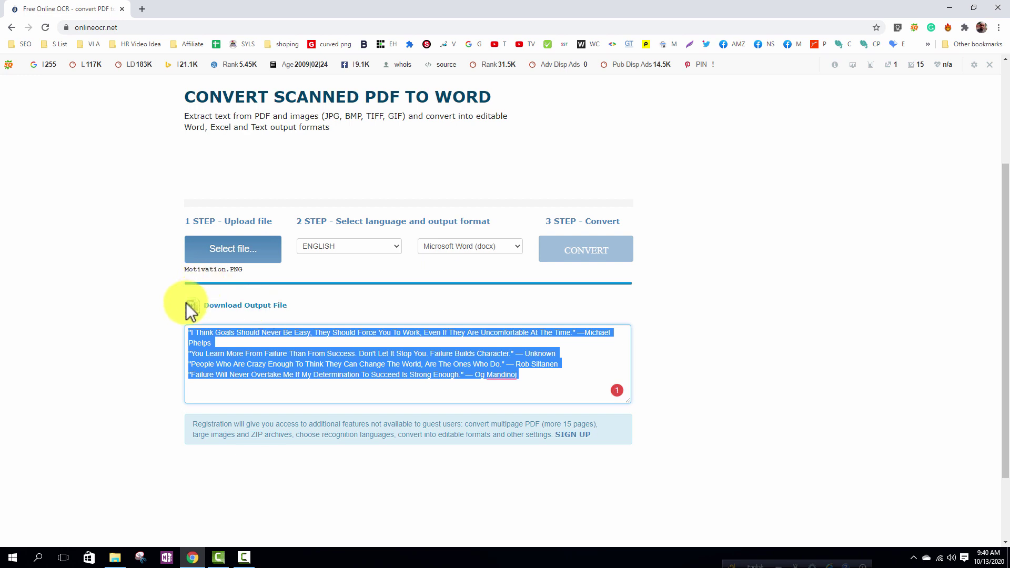
{"action": "left_click", "coordinate": [231, 311]}
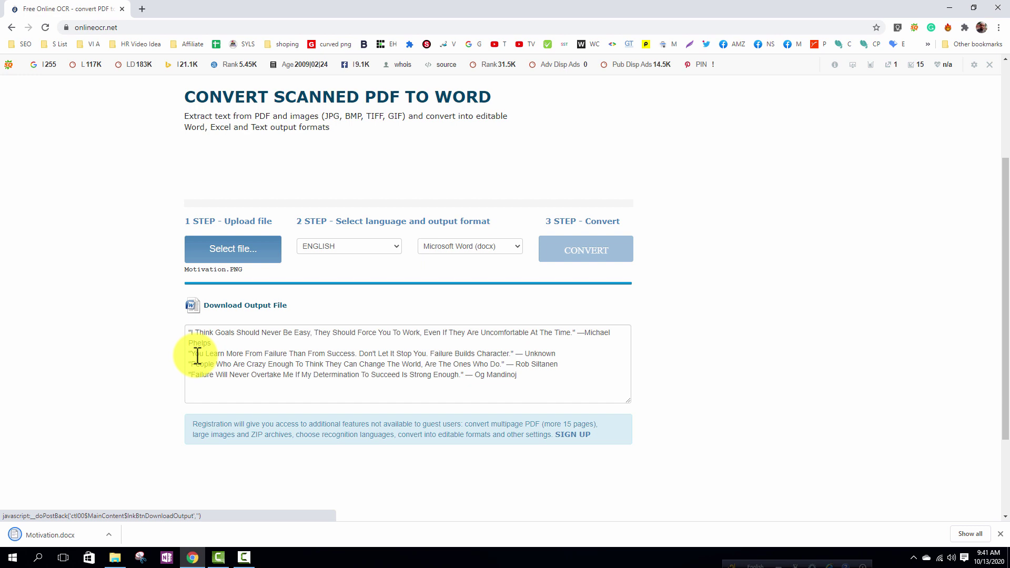
Step: Open Motivation.docx in WordPad and select all four quotes
{"action": "left_click", "coordinate": [42, 535]}
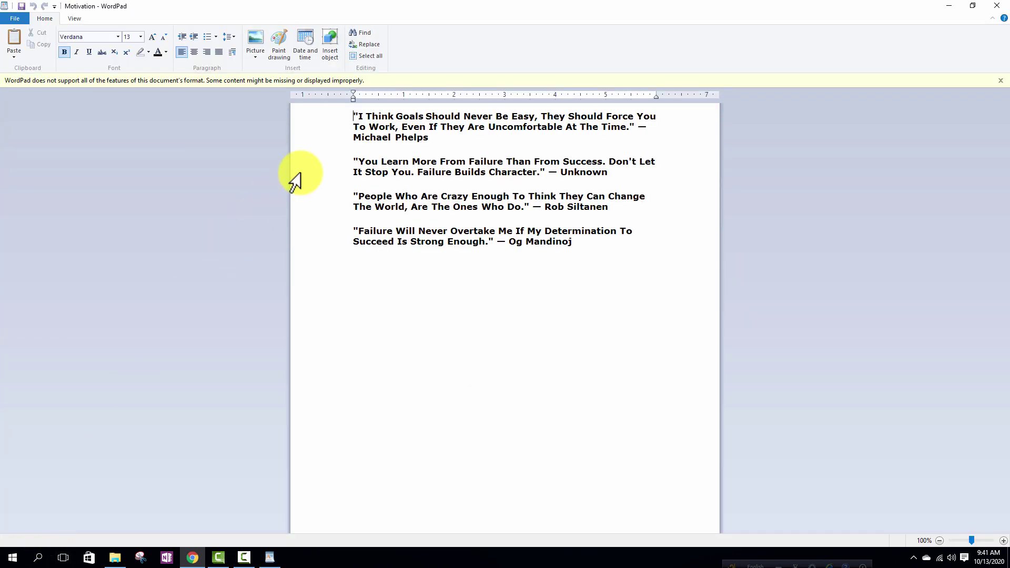
{"action": "left_click", "coordinate": [360, 116]}
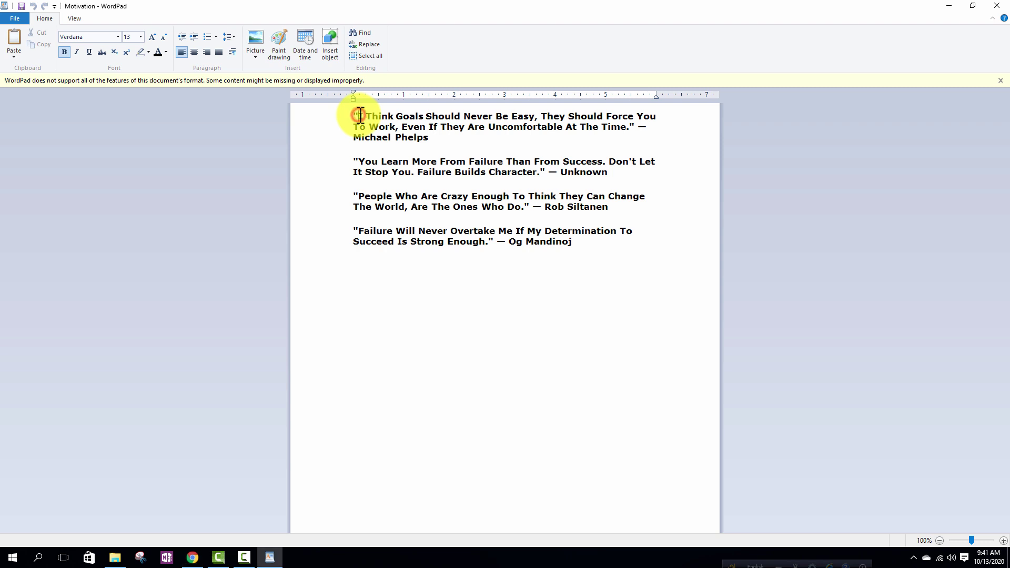
{"action": "left_click_drag", "start_coordinate": [356, 115], "coordinate": [641, 243]}
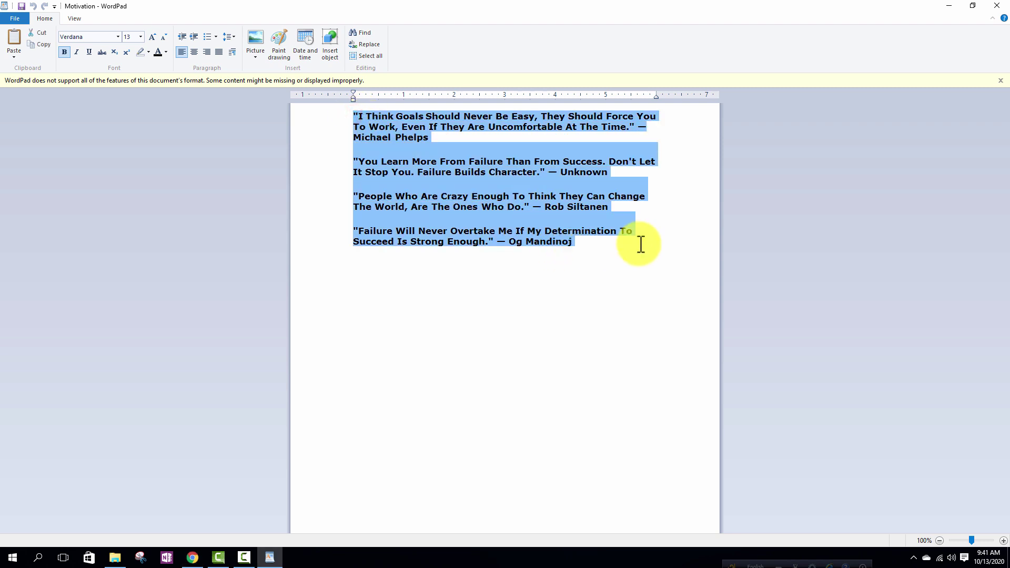
Step: Open Motivation.PNG from the Desktop in Photos and position it beside the document
{"action": "left_click", "coordinate": [115, 560]}
{"action": "double_click", "coordinate": [245, 81]}
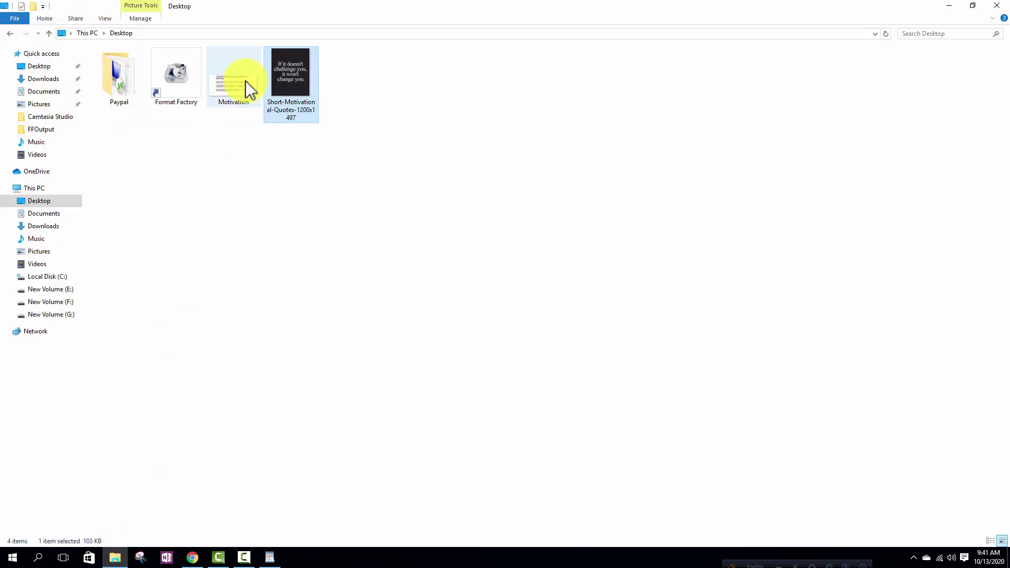
{"action": "left_click", "coordinate": [268, 556]}
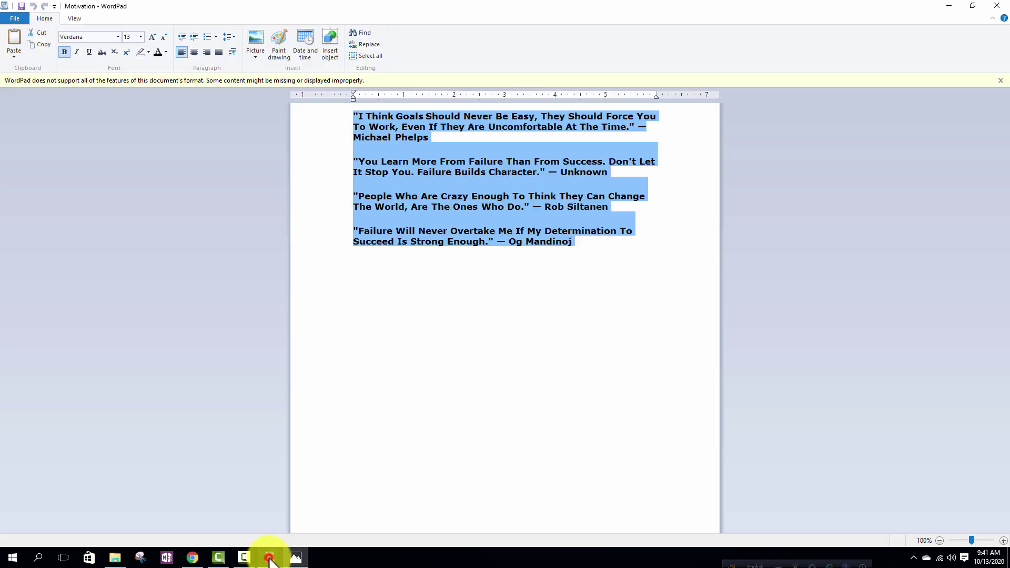
{"action": "left_click", "coordinate": [303, 562]}
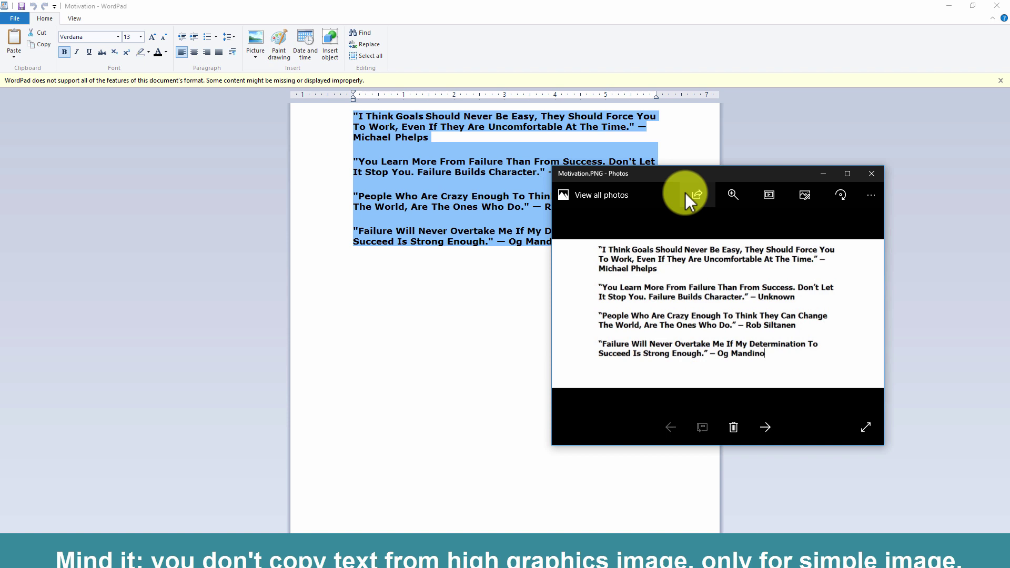
{"action": "left_click_drag", "start_coordinate": [642, 180], "coordinate": [568, 279]}
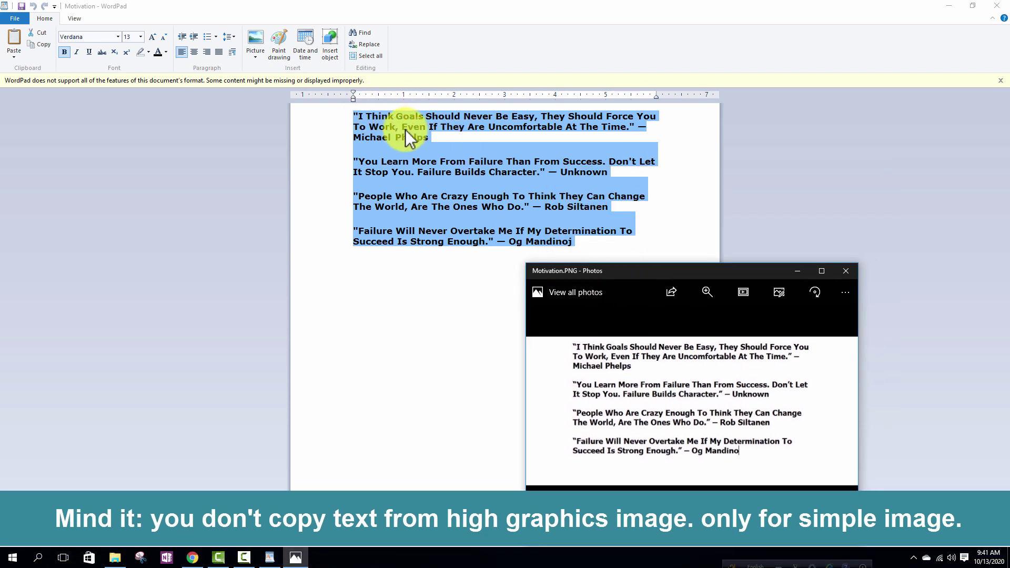